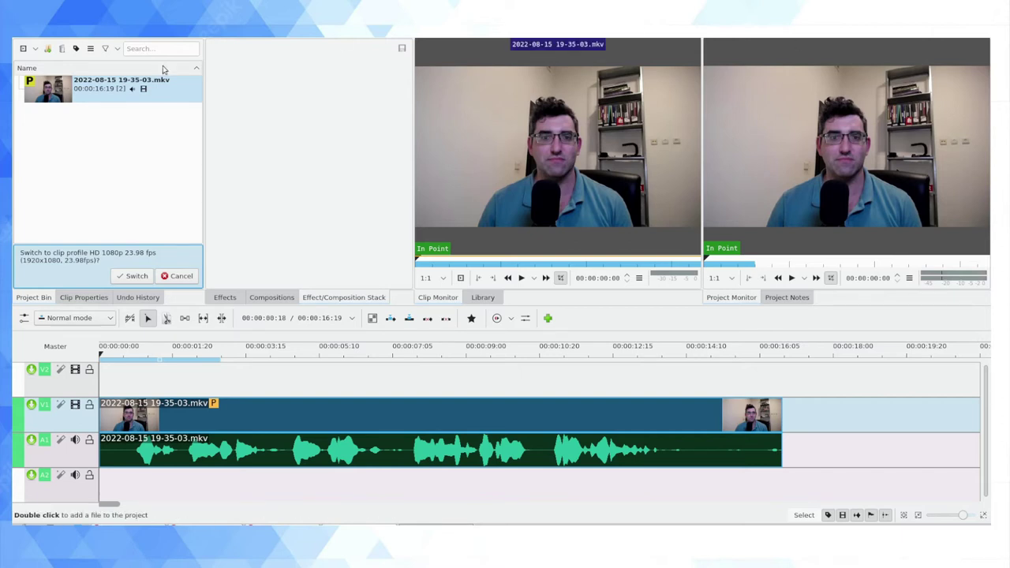
Step: Play the webcam clip from near the timeline start, then stop and return near the start
click(129, 380)
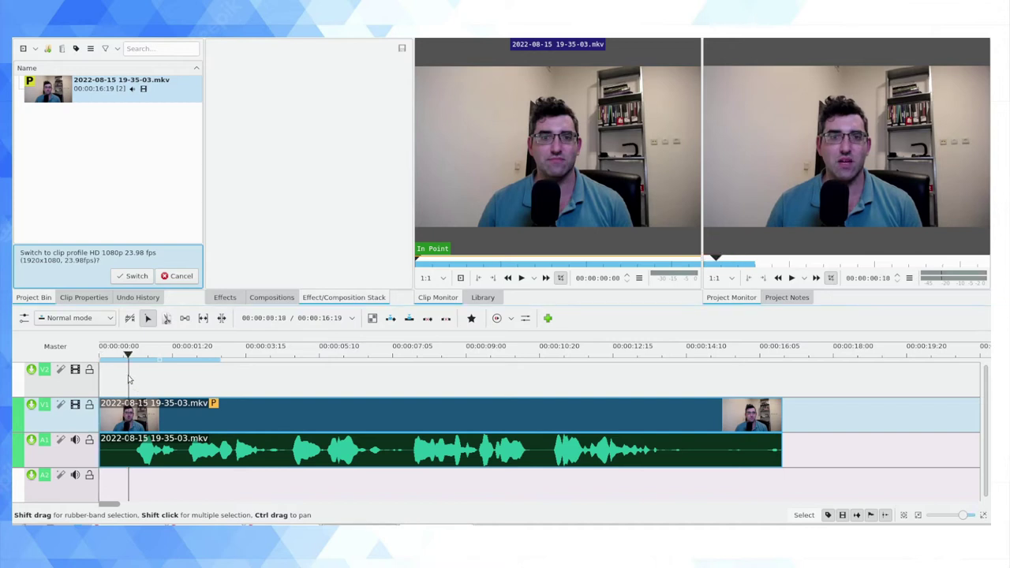
key(space)
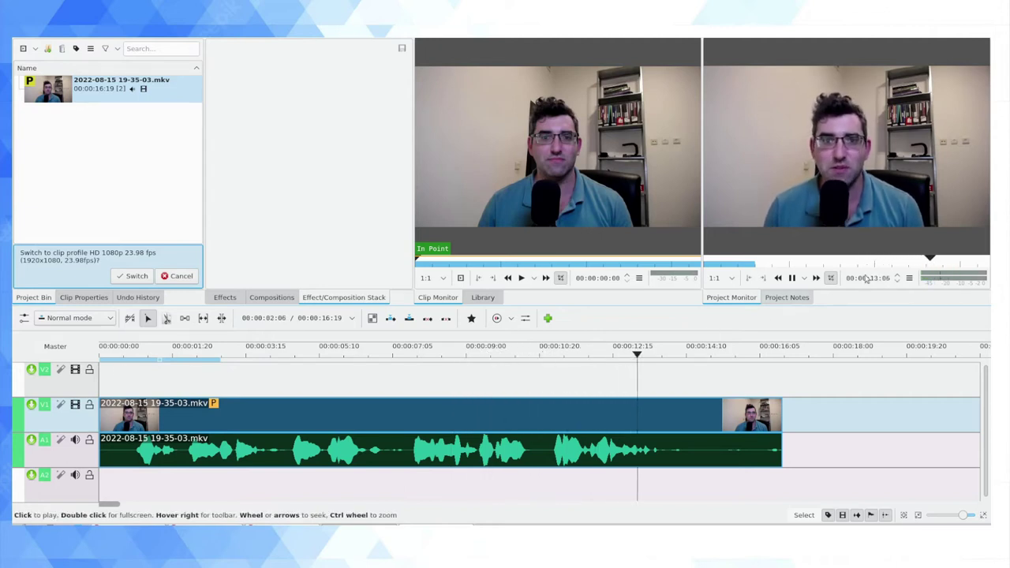
key(space)
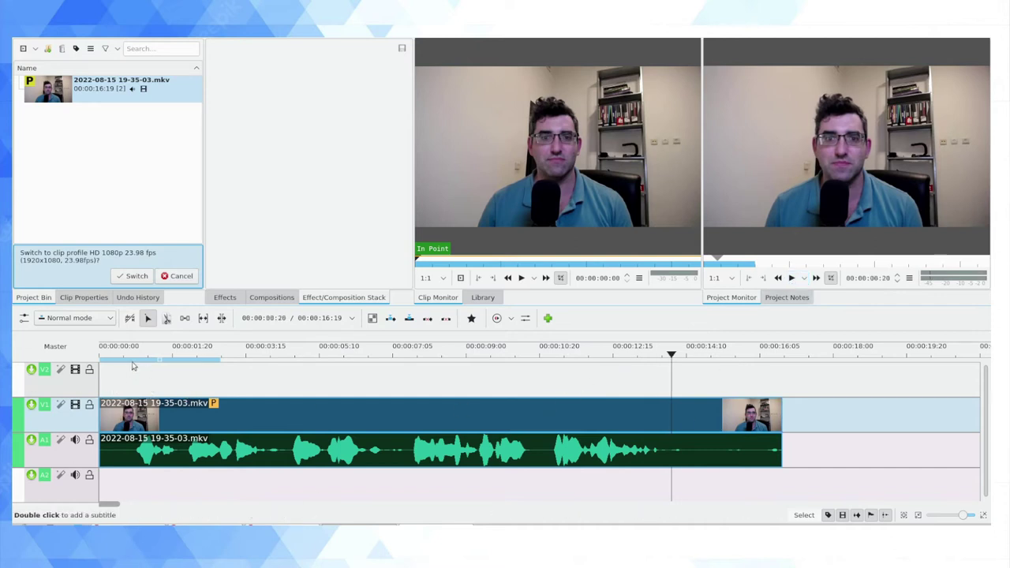
click(131, 365)
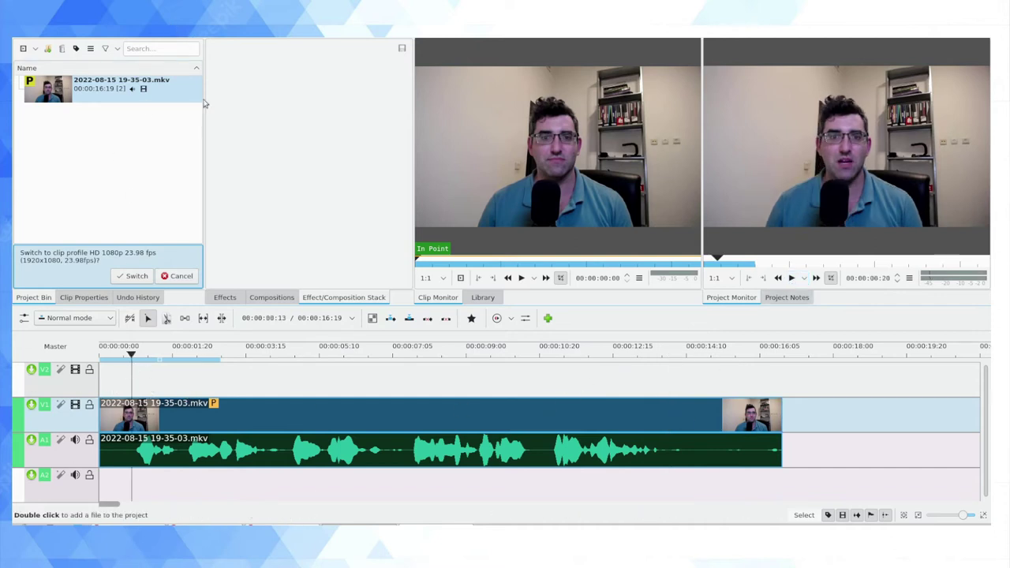
click(103, 10)
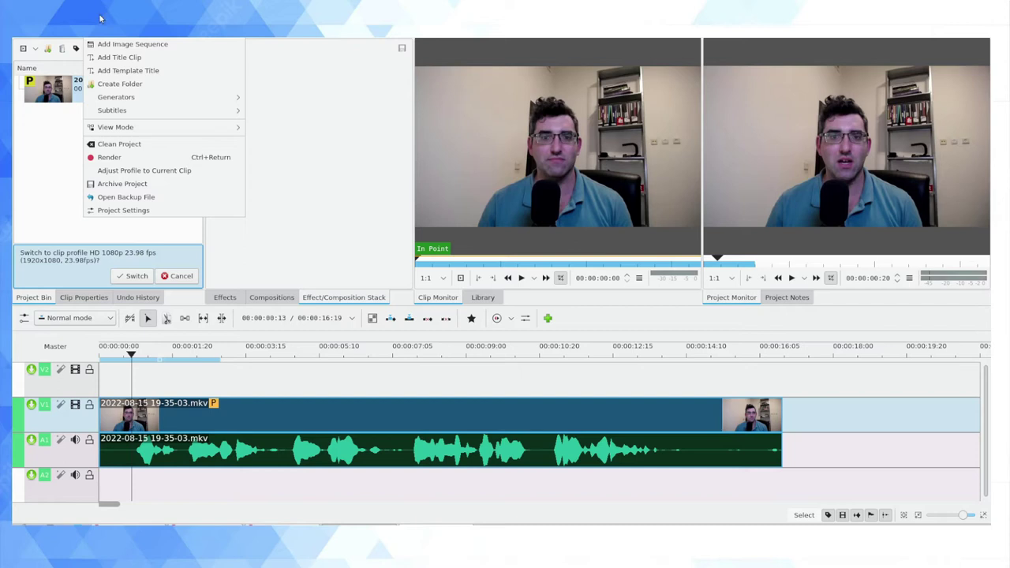
Step: Add a 'Hello' subtitle at the playhead and trim it to about one second
mouse_move(154, 116)
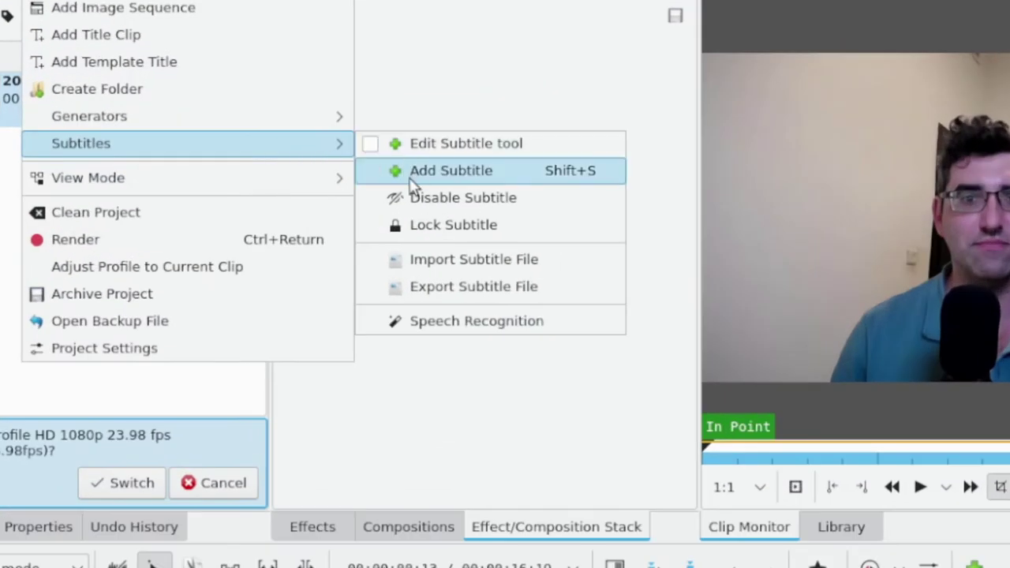
click(409, 179)
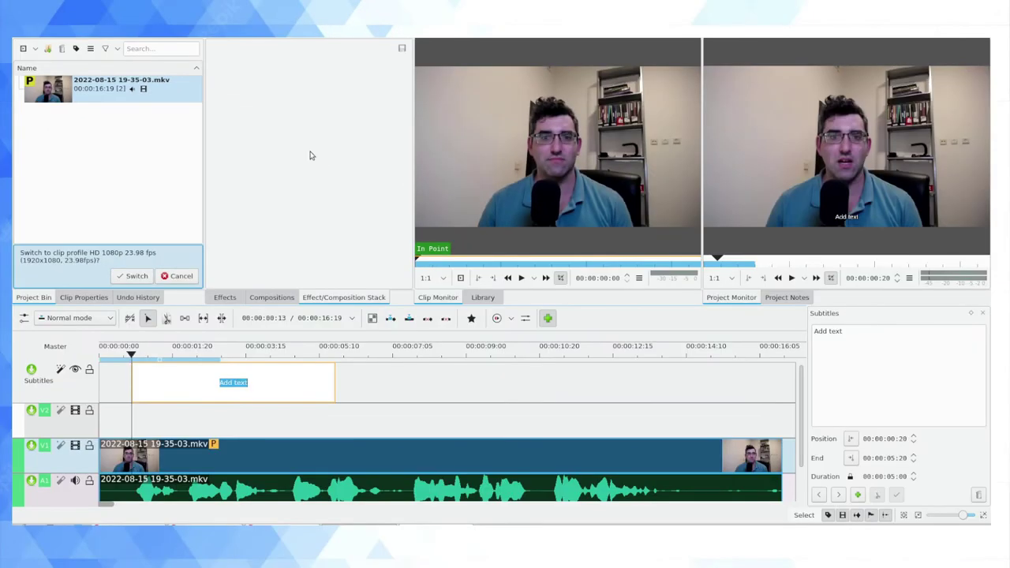
text(Hello)
key(Return)
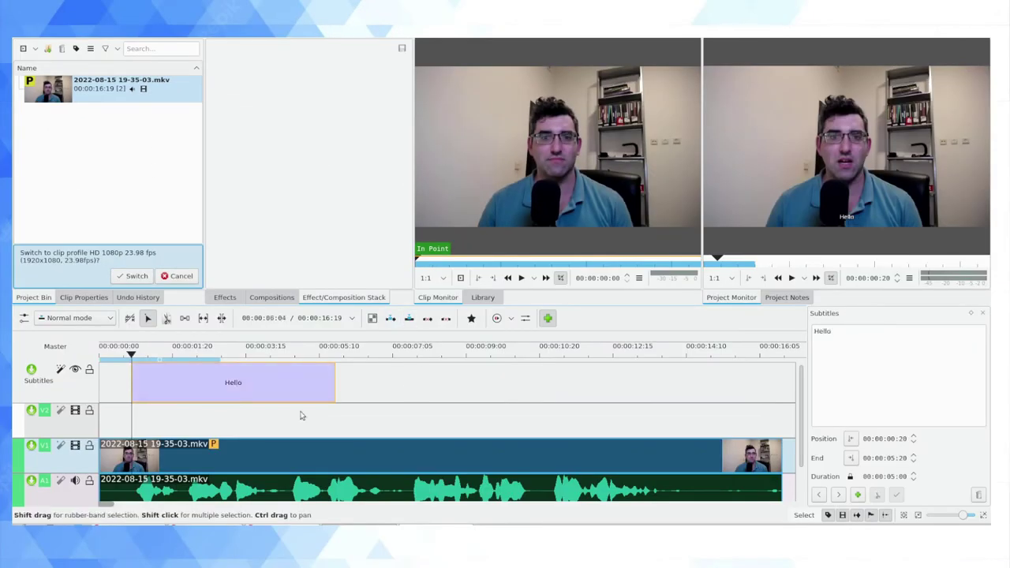
drag(334, 383, 180, 392)
drag(204, 356, 189, 361)
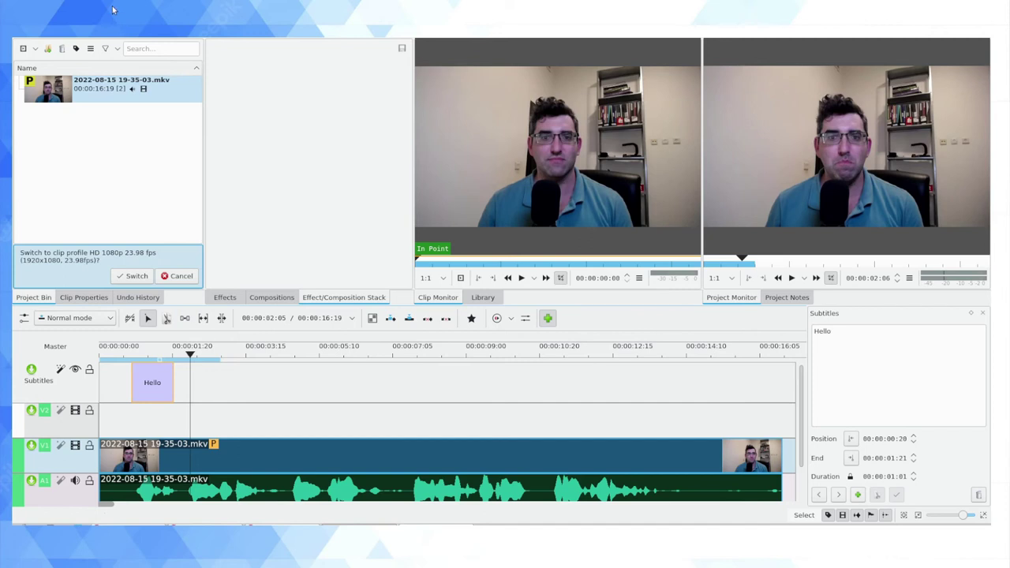
Step: Add 'My name is Daniel' and 'And I like Ethiopian food' subtitles trimmed to the speech, then replay from the start
key(shift+s)
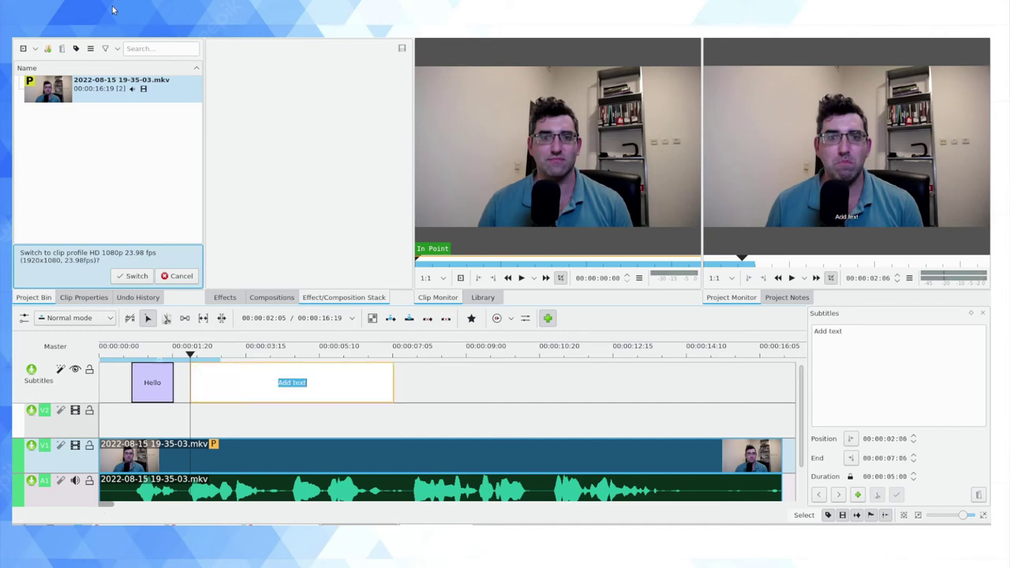
text(My name)
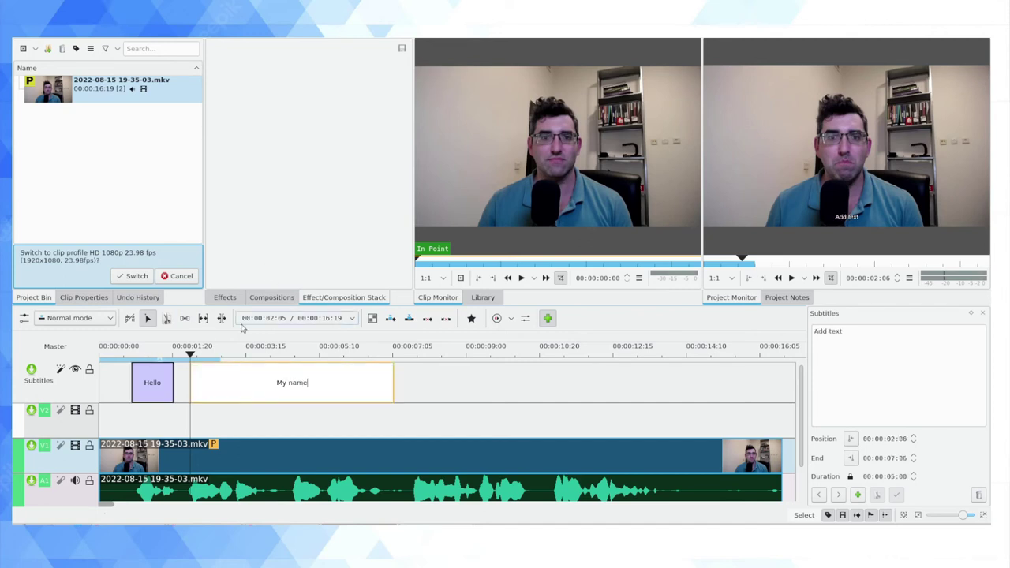
text( is Daniel)
key(Return)
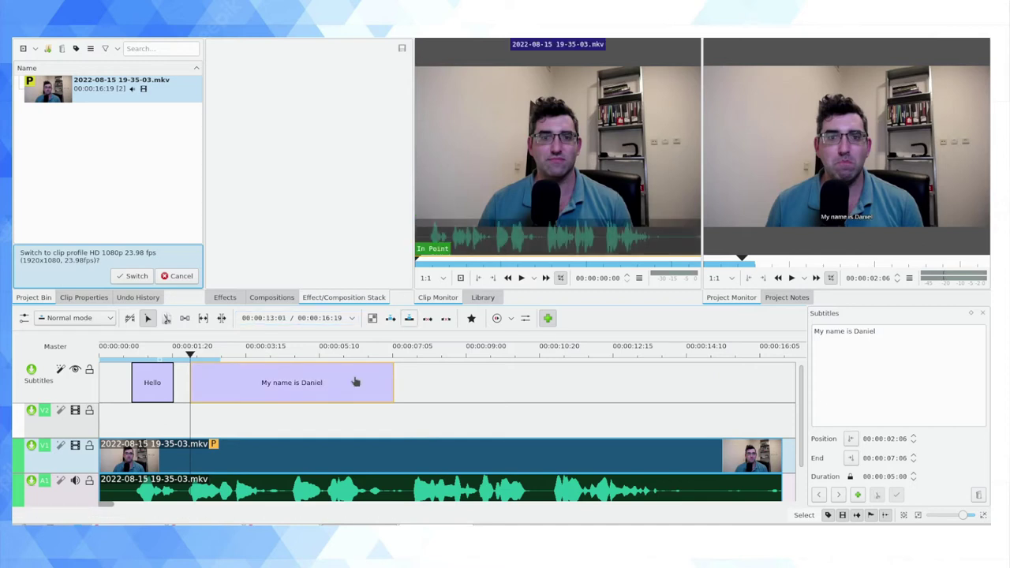
drag(392, 385, 254, 382)
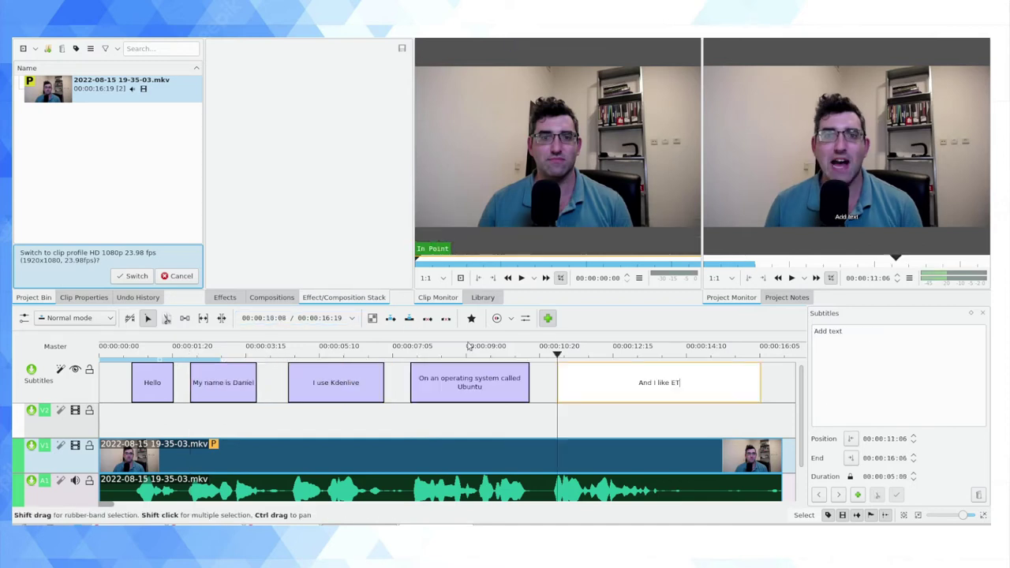
text(hiopian food)
key(Return)
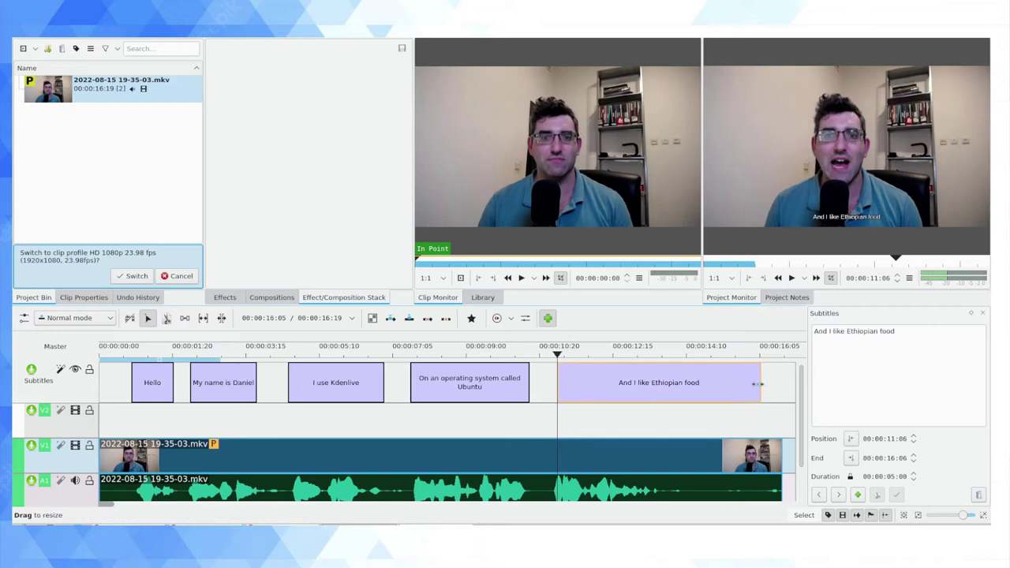
drag(760, 395, 673, 398)
click(132, 355)
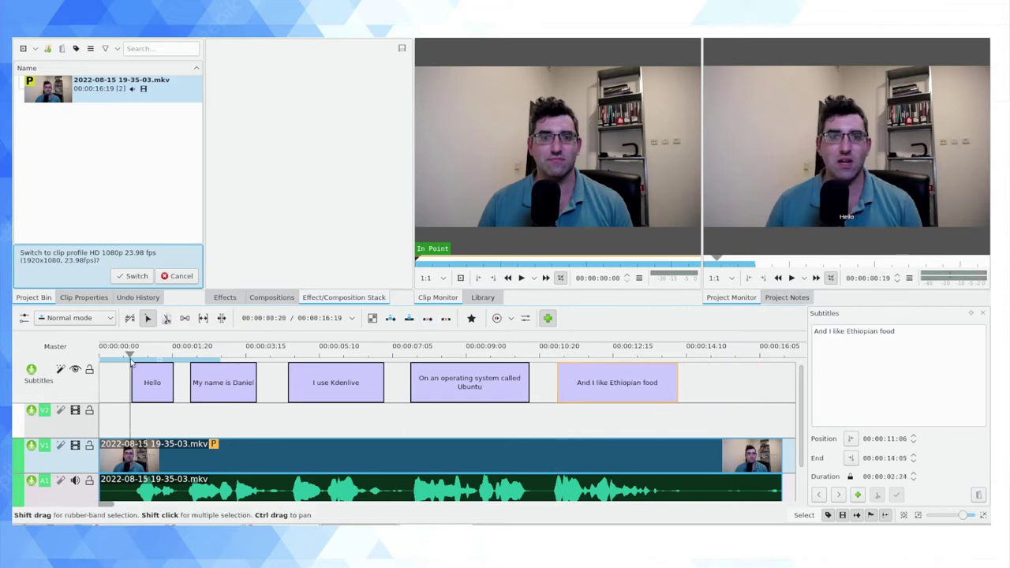
key(space)
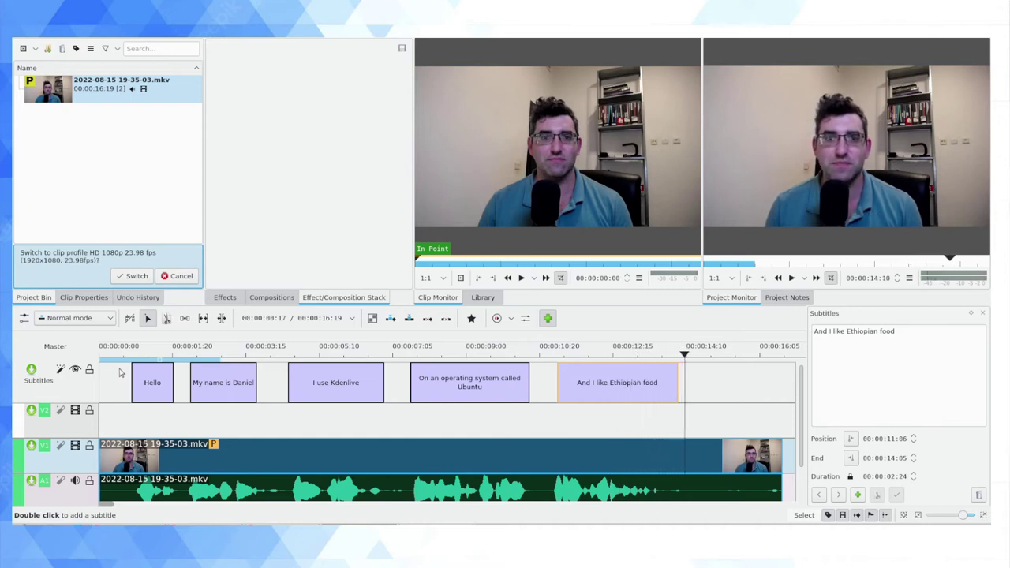
key(space)
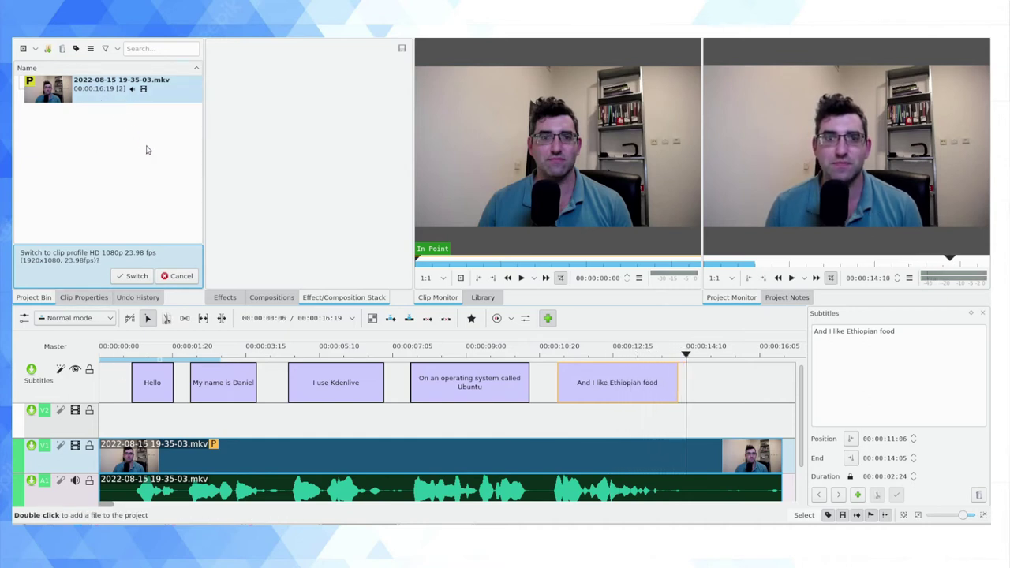
mouse_move(550, 260)
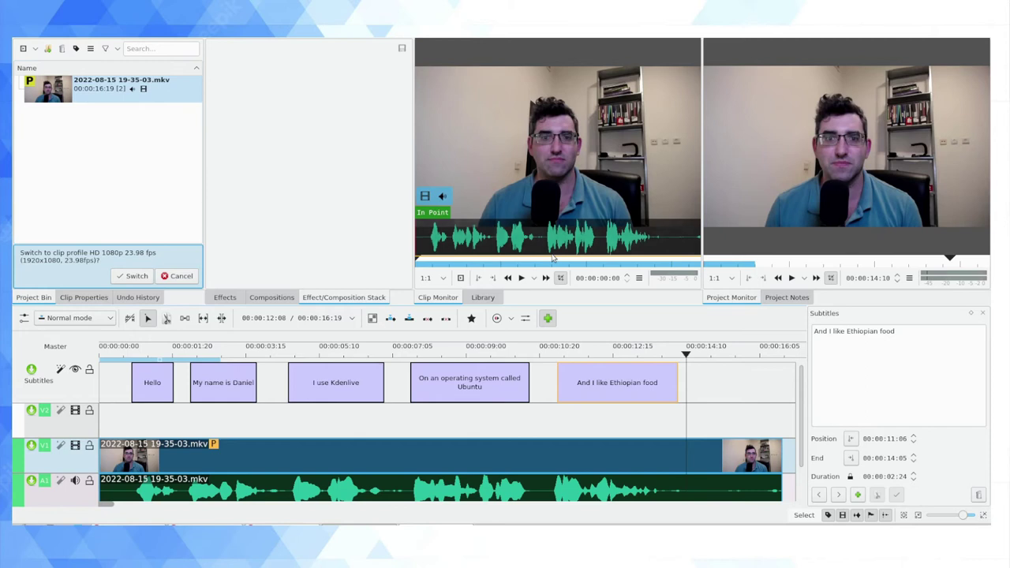
Step: Open the Render dialog and choose the MP4-H264/AAC format
click(93, 14)
key(Escape)
key(ctrl+Return)
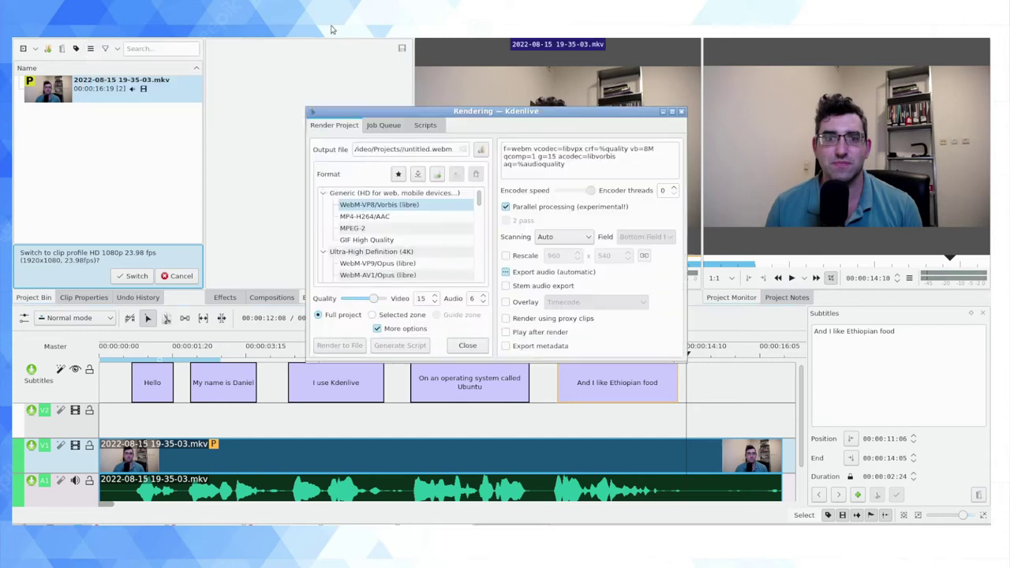
click(384, 217)
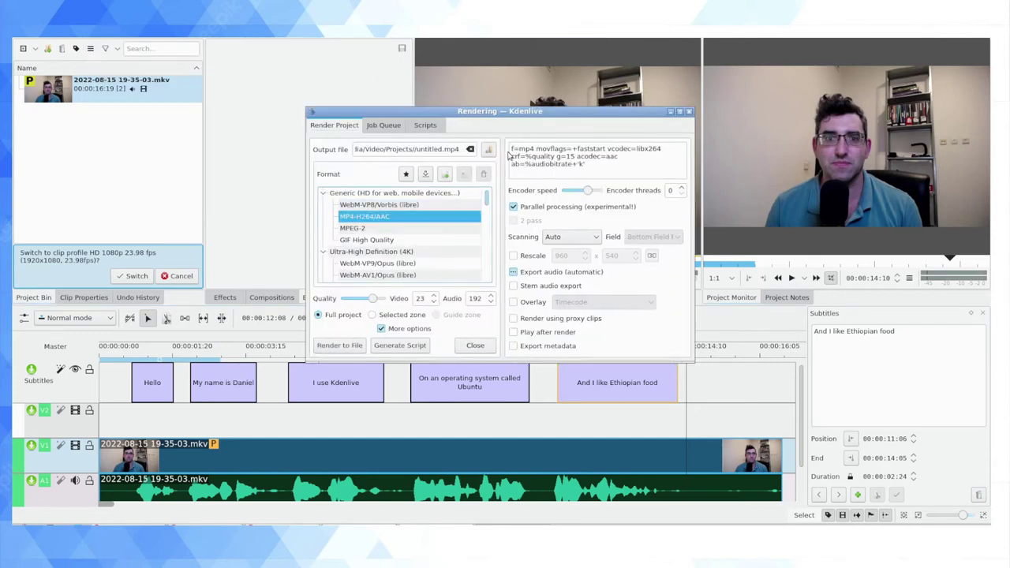
Step: Set the output to Desktop/subtitle_test.mp4 and render the project to file
click(480, 149)
click(254, 87)
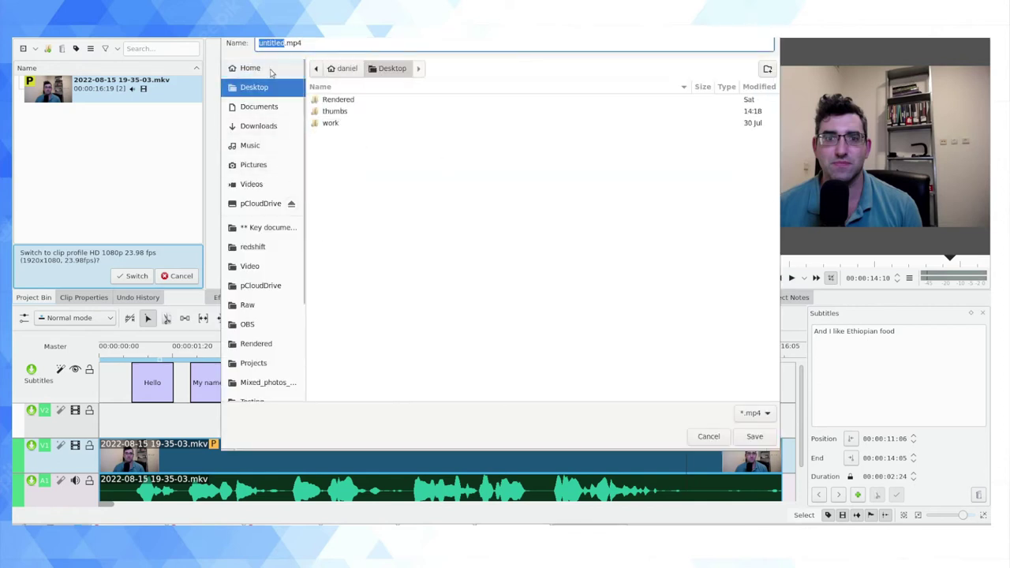
click(280, 43)
key(BackSpace)
key(BackSpace)
key(BackSpace)
key(BackSpace)
key(BackSpace)
key(BackSpace)
key(BackSpace)
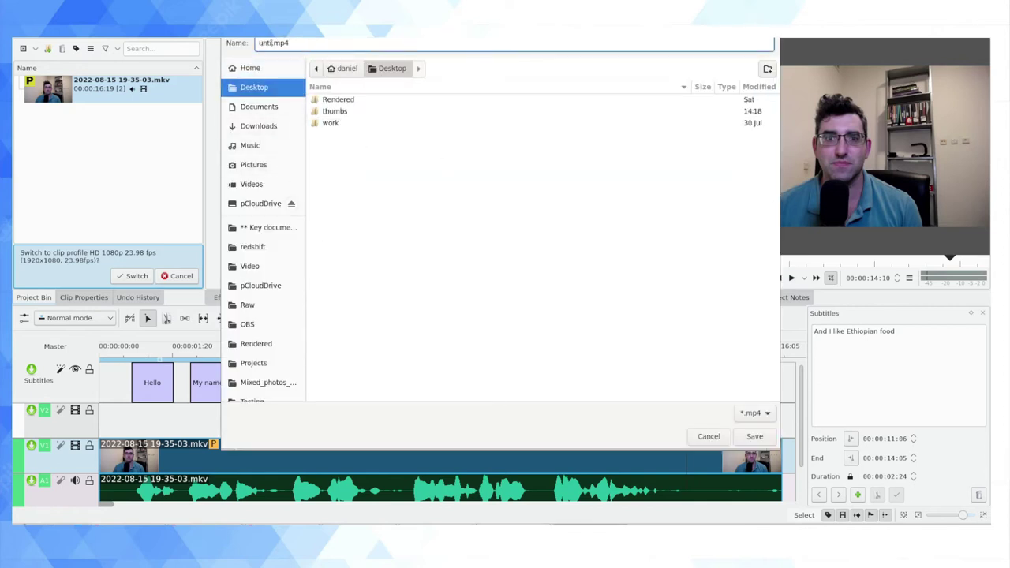
text(subtit)
text(le_)
text(test)
key(Return)
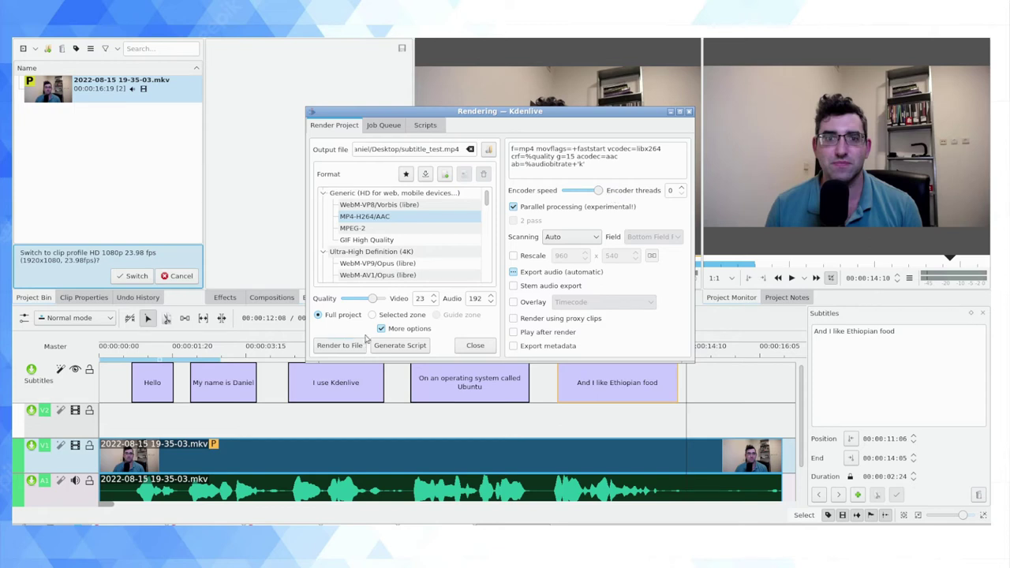
click(359, 345)
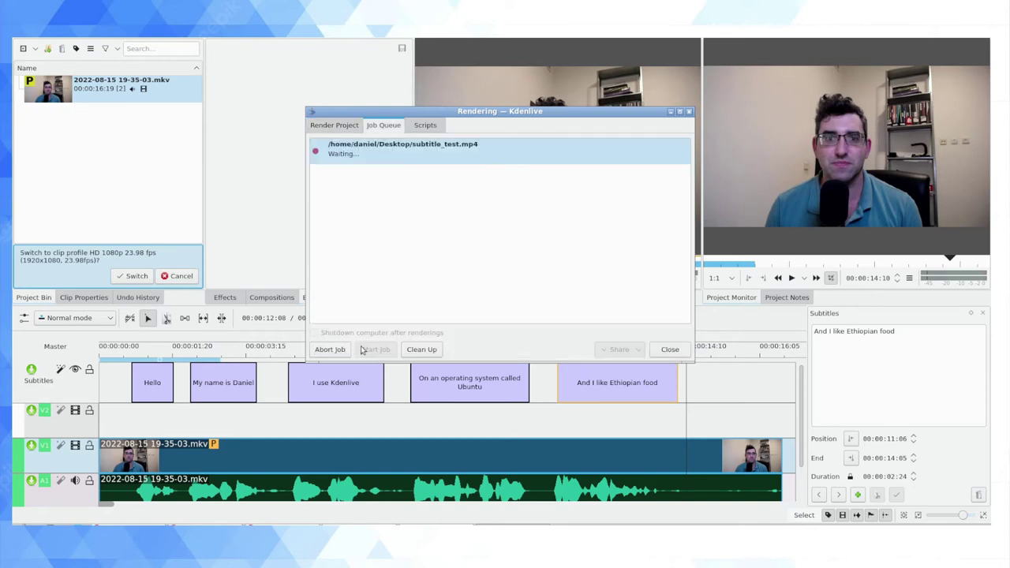
click(670, 348)
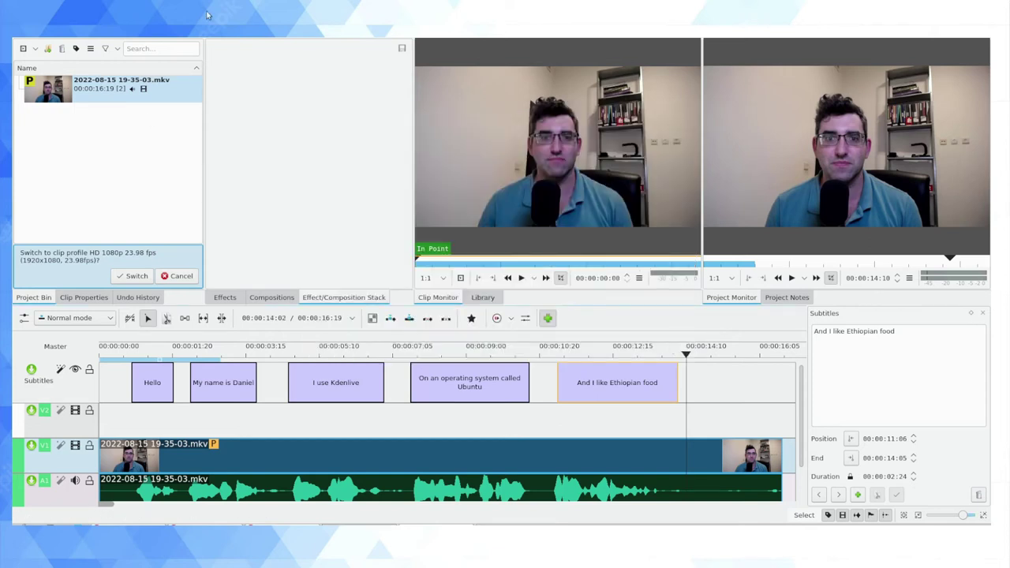
Step: Choose Export Subtitle File from the Project menu's Subtitles submenu
click(93, 8)
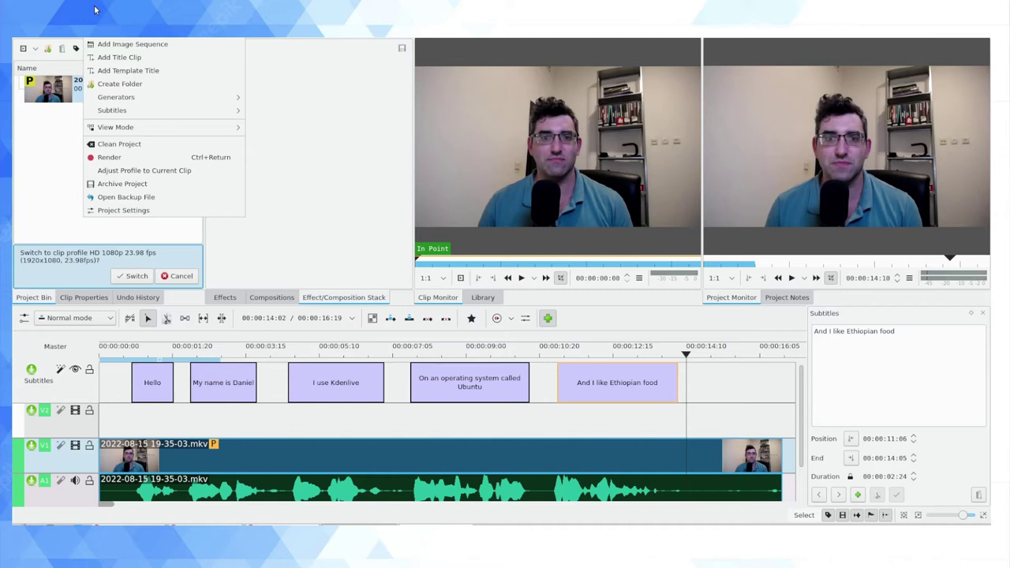
mouse_move(170, 113)
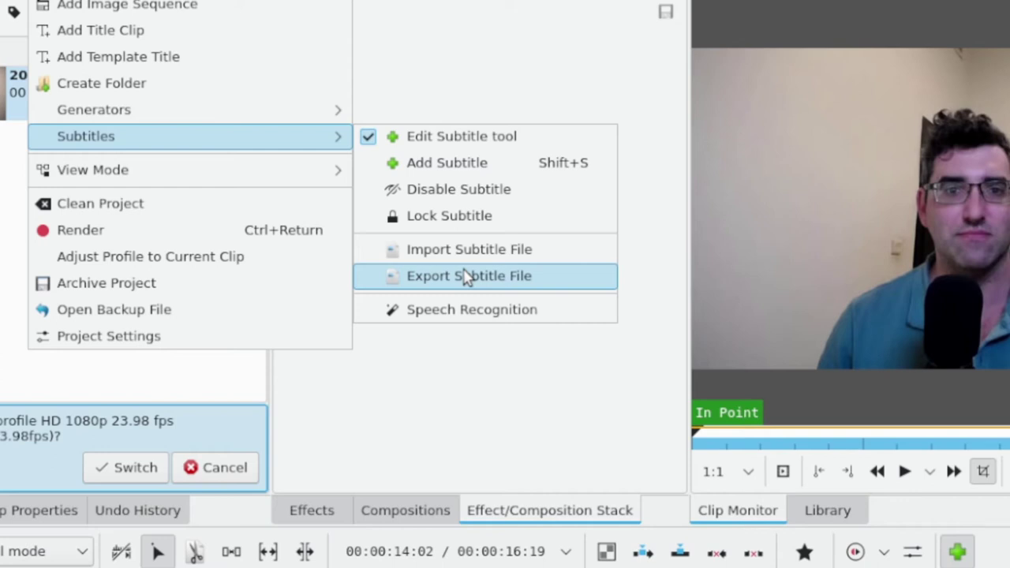
click(467, 277)
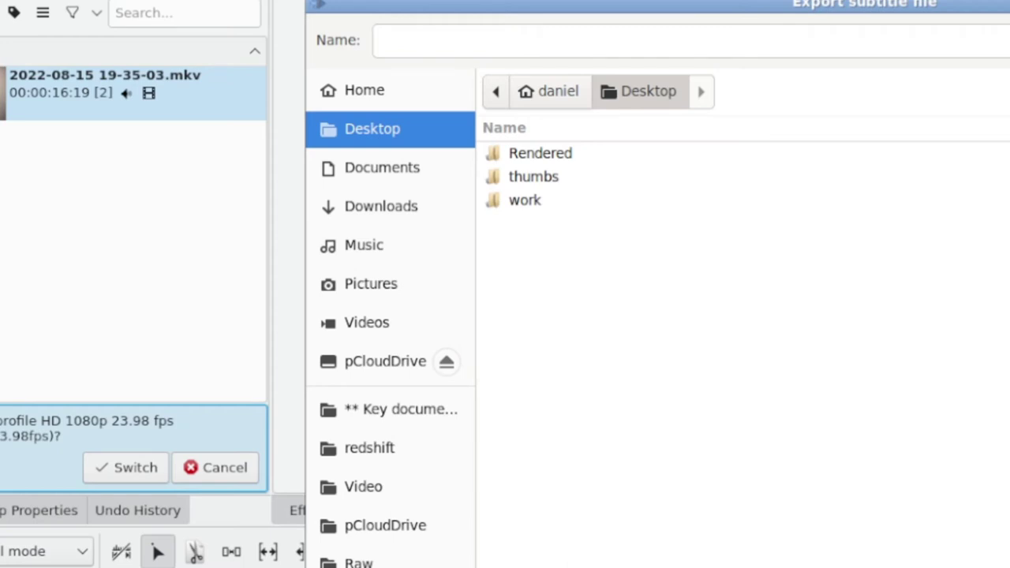
Step: Make the new subtitles folder the save location and enter the name 'test_subtitles'
key(Return)
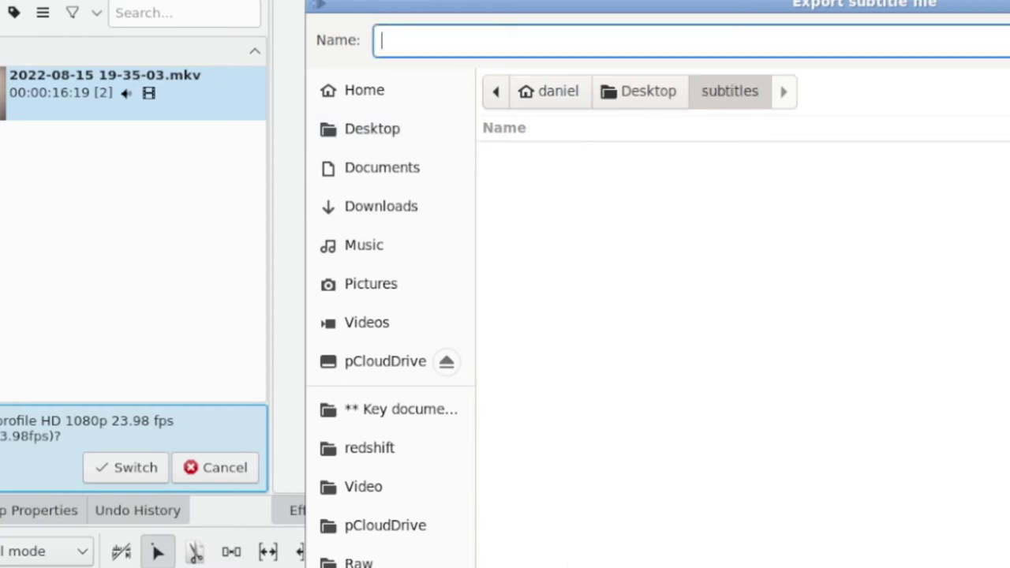
text(test_subtitles)
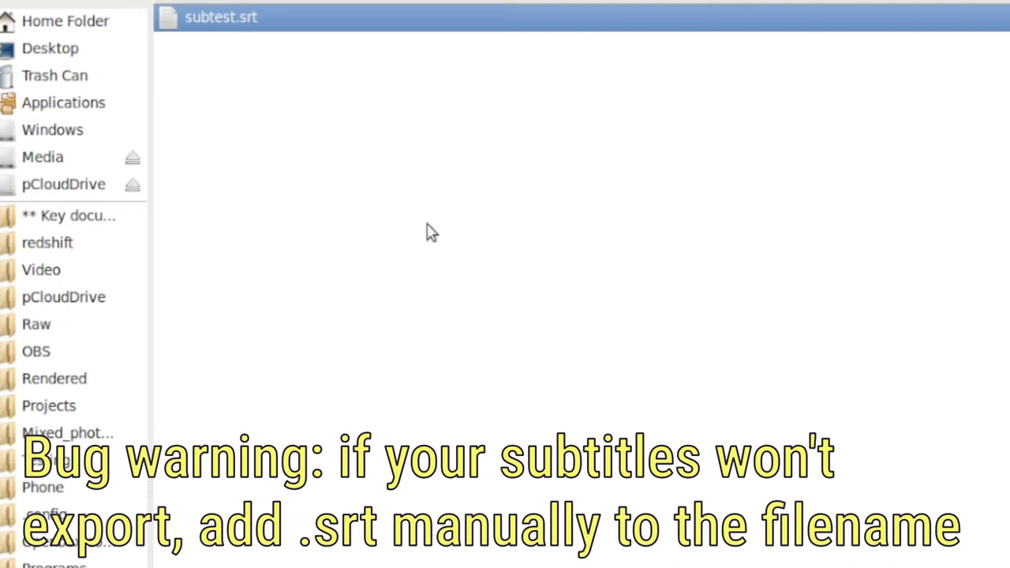
Step: Open subtest.srt in the Text Editor from the file manager's context menu
right_click(266, 27)
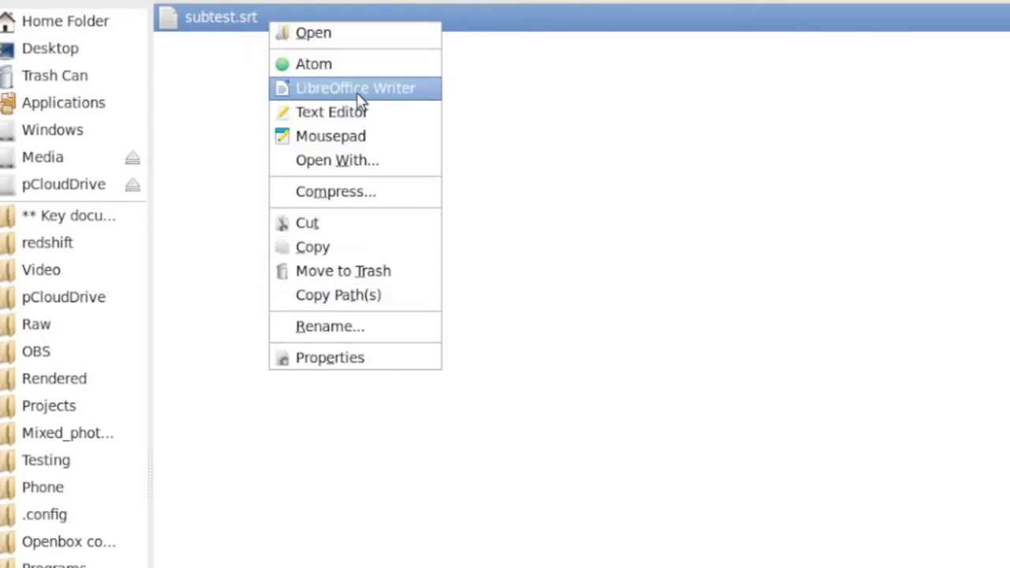
click(345, 115)
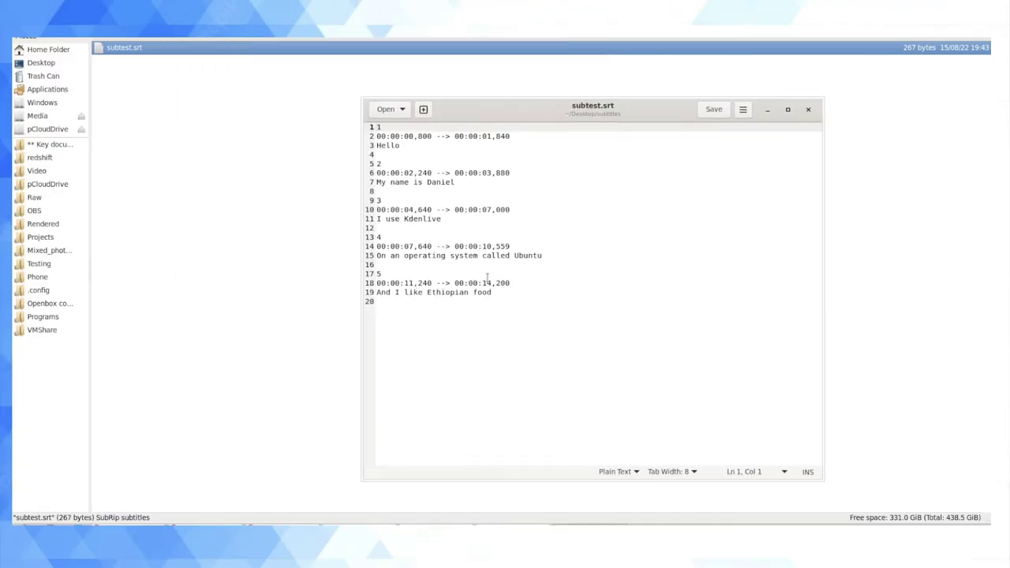
Step: Select the start of the first subtitle timestamp in subtest.srt to inspect it
click(380, 136)
key(shift+Right)
key(shift+Right)
key(shift+Right)
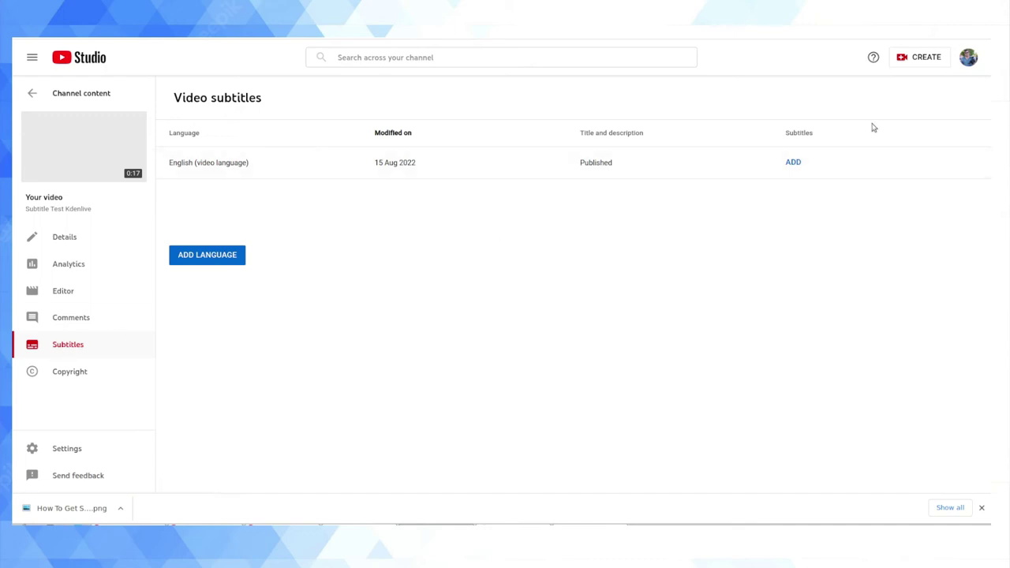
Step: Upload subtest.srt, with timing, as the video's English subtitles
click(793, 162)
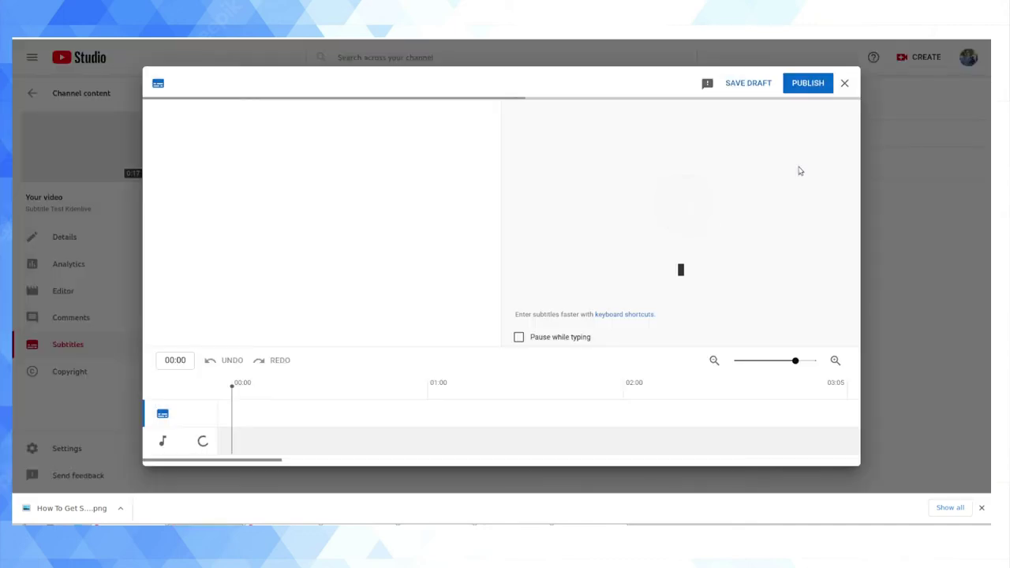
drag(570, 276, 631, 283)
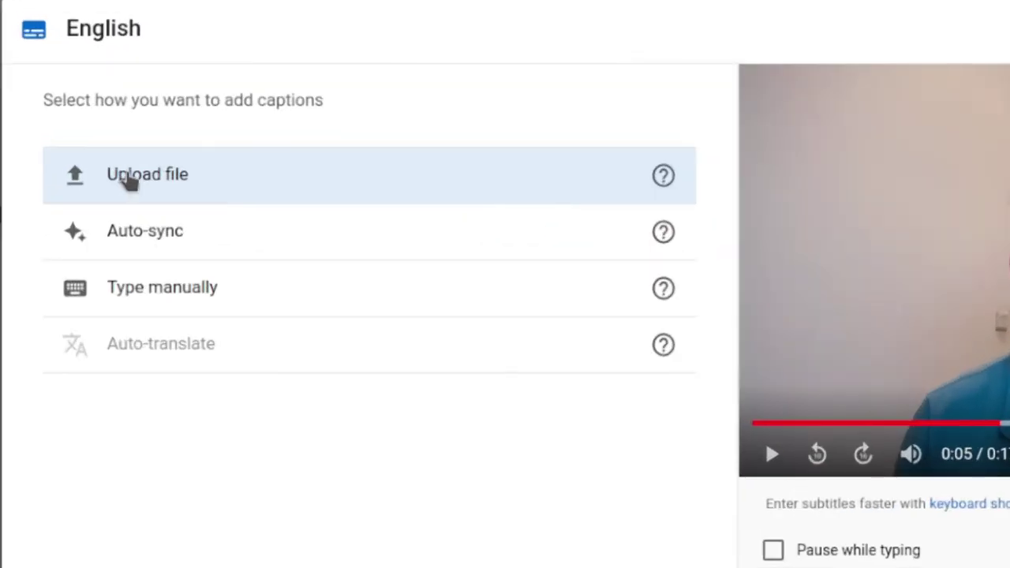
click(128, 176)
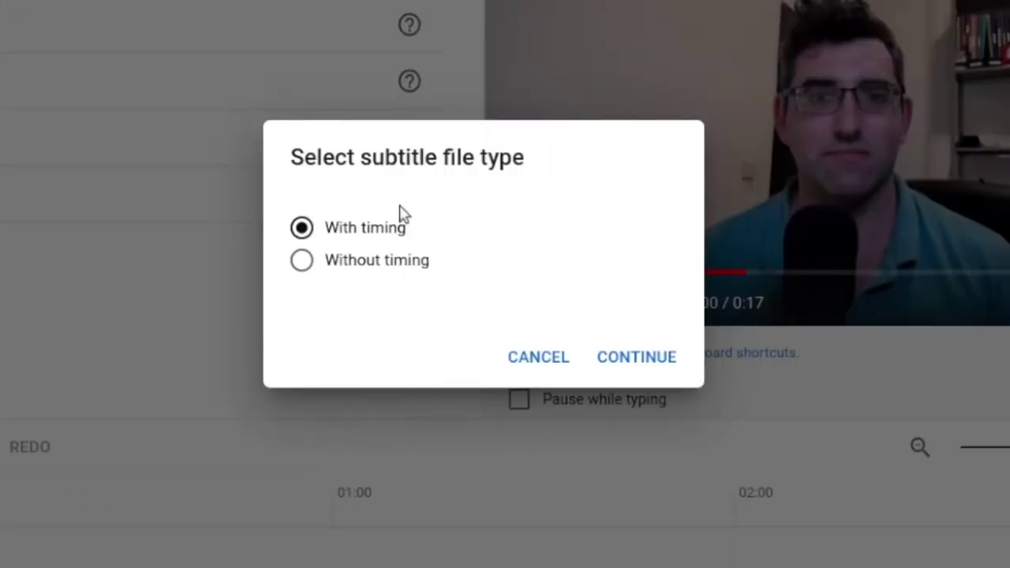
click(637, 355)
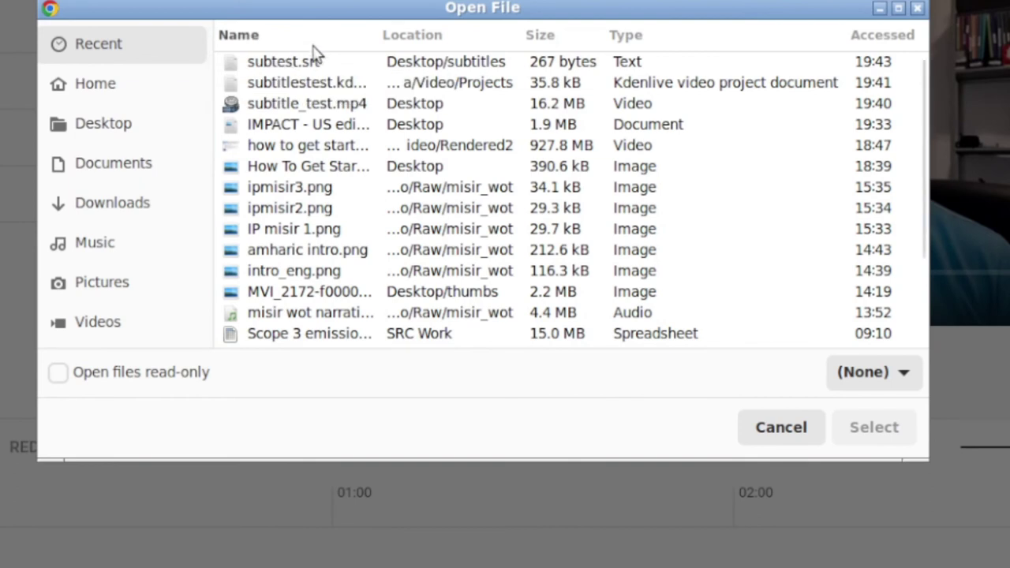
click(265, 65)
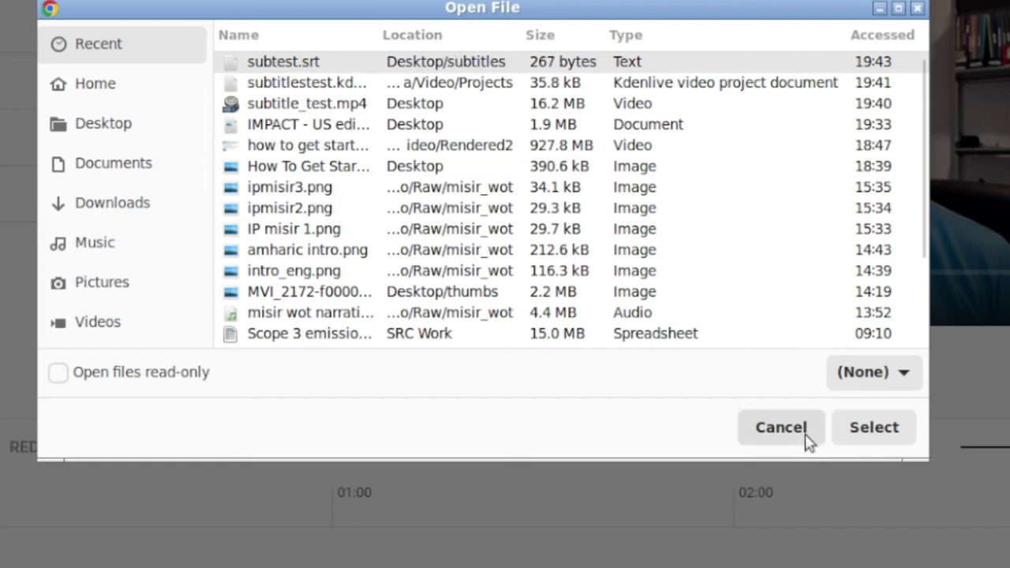
click(892, 432)
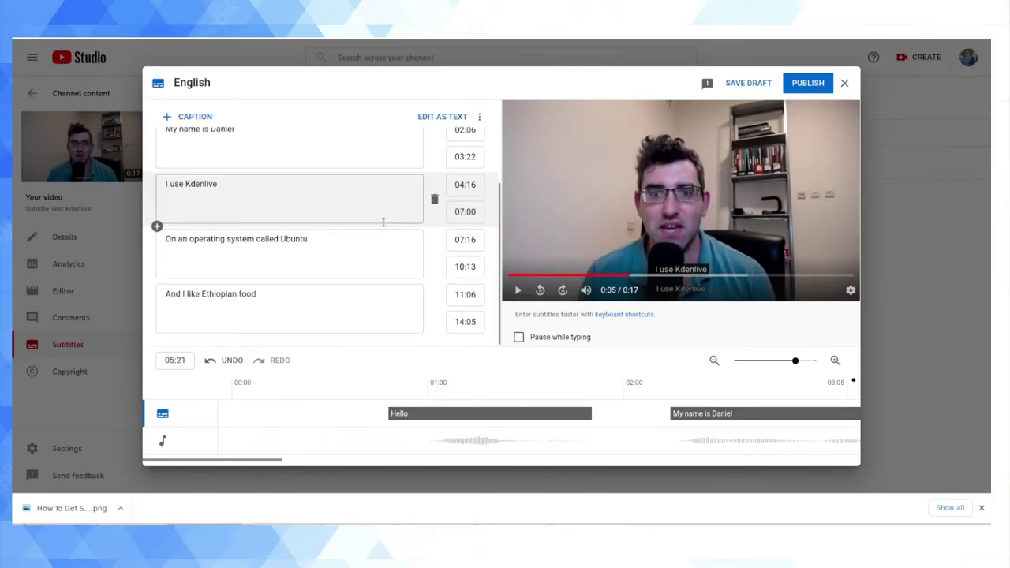
Step: Scroll through the imported captions in the subtitle editor
scroll(382, 223, up, 2)
scroll(267, 220, down, 1)
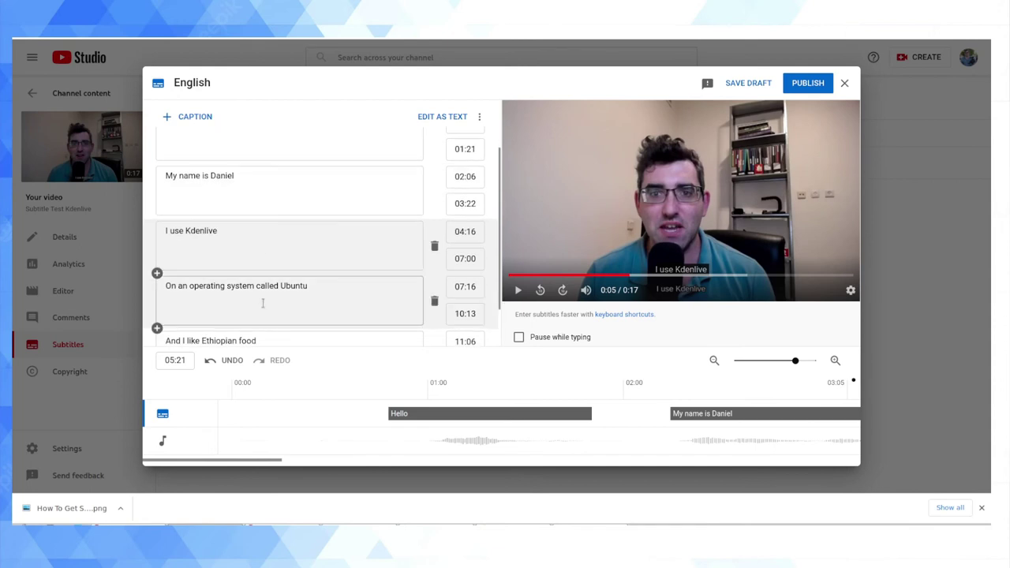
scroll(286, 282, down, 1)
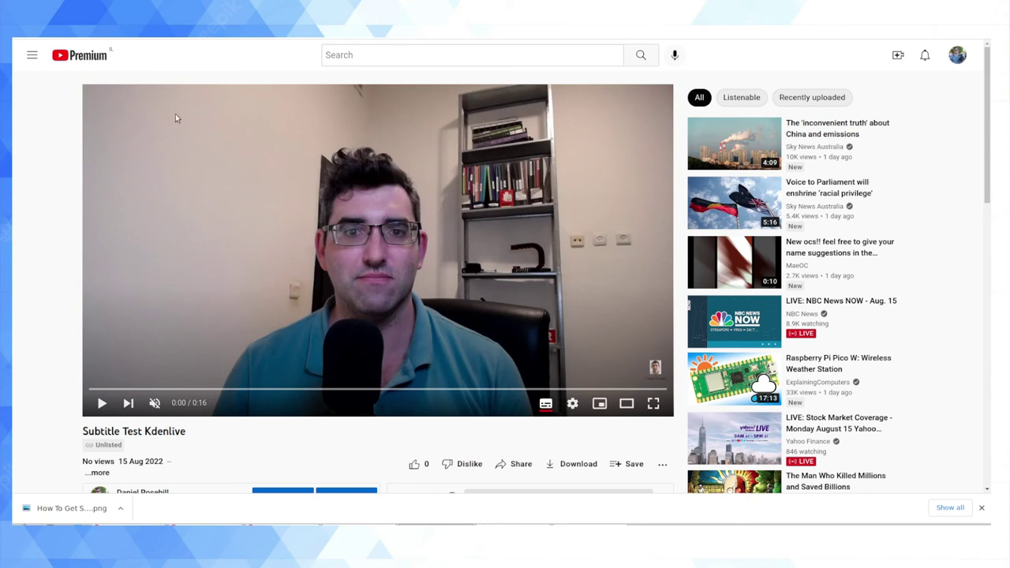
Step: Confirm English is the selected caption track in the player's Subtitles/CC settings
click(572, 403)
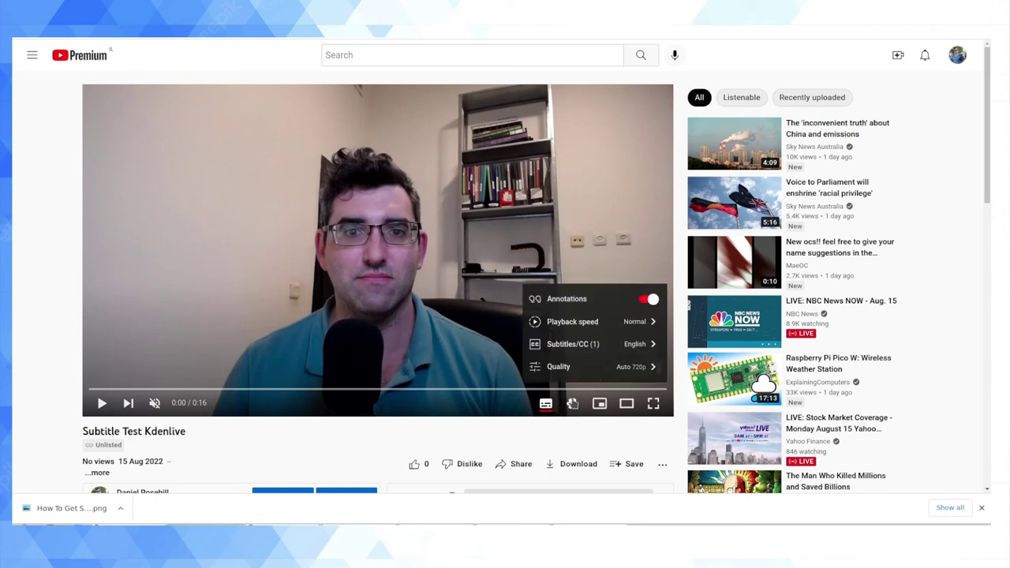
click(617, 353)
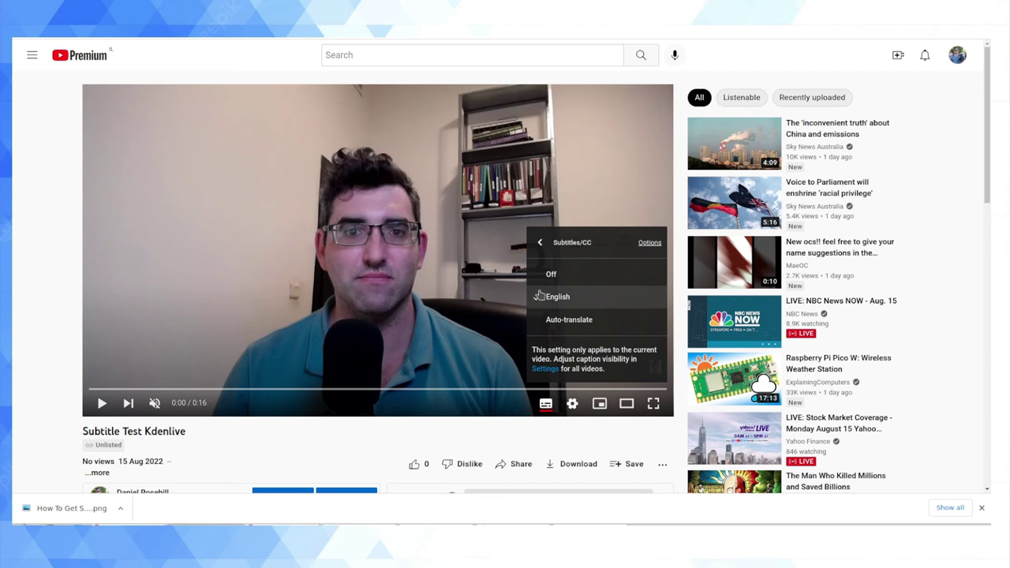
click(43, 294)
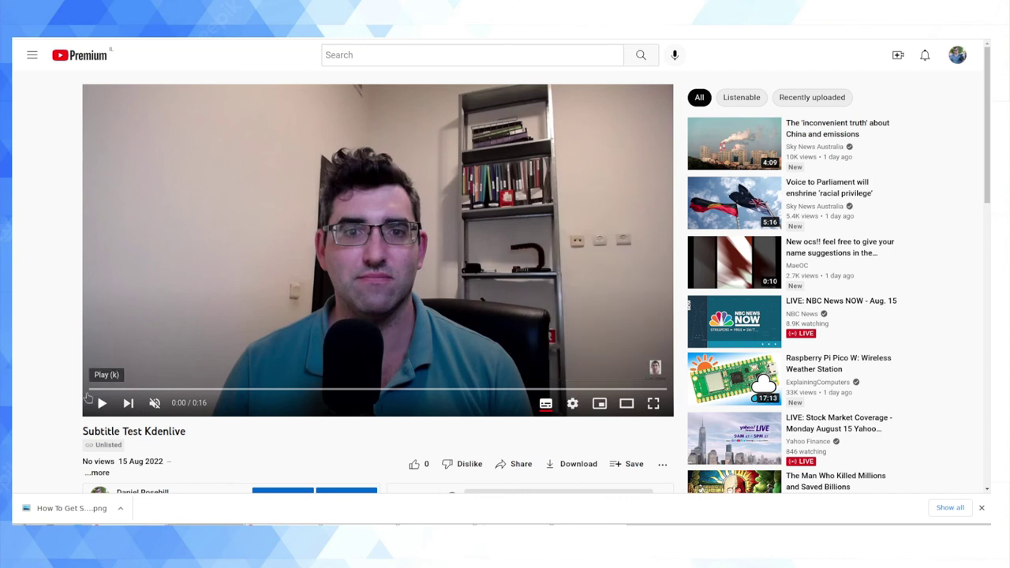
Step: Play the video with captions, pause it at 0:13, then return to Kdenlive
click(101, 402)
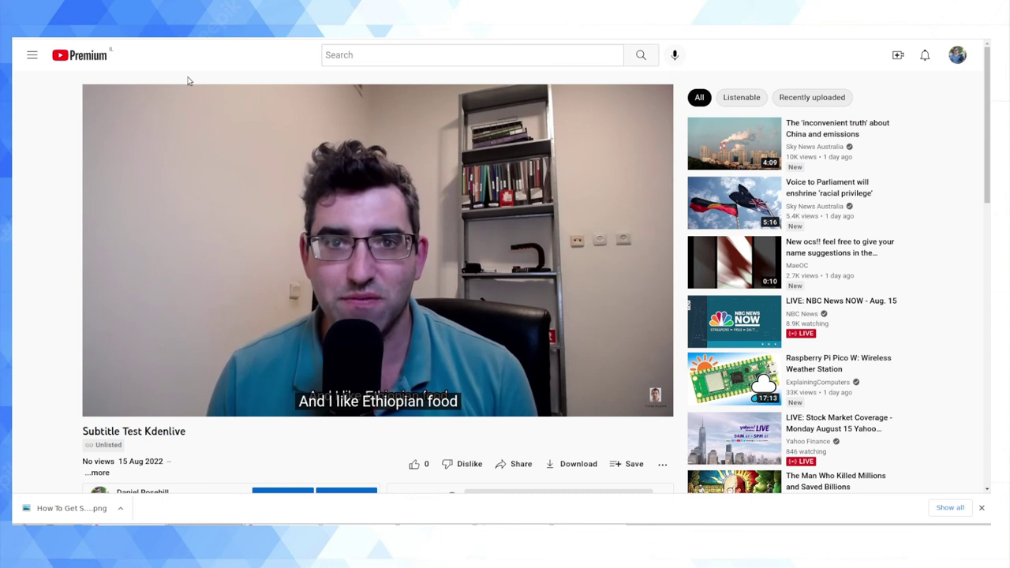
click(348, 206)
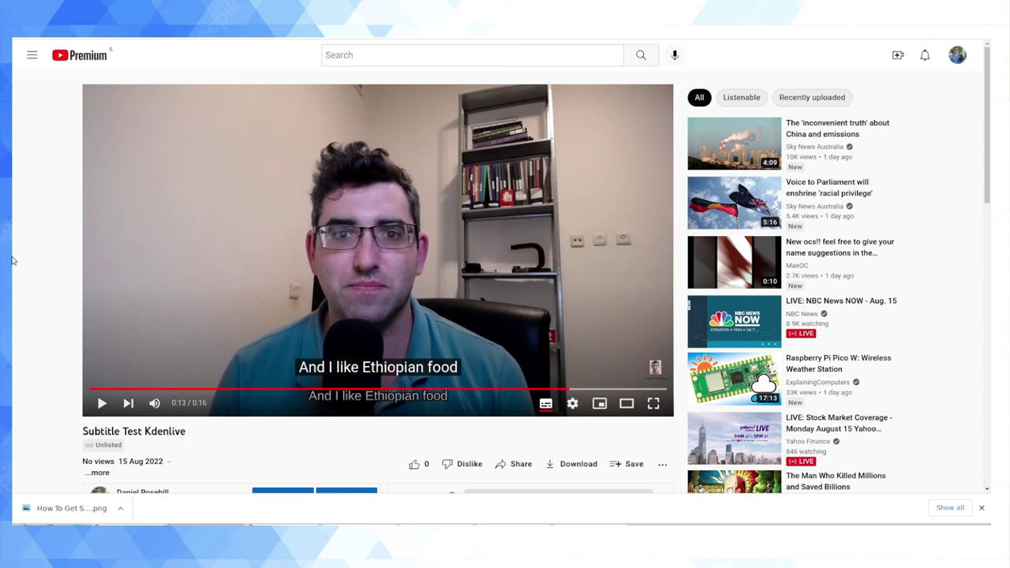
click(357, 540)
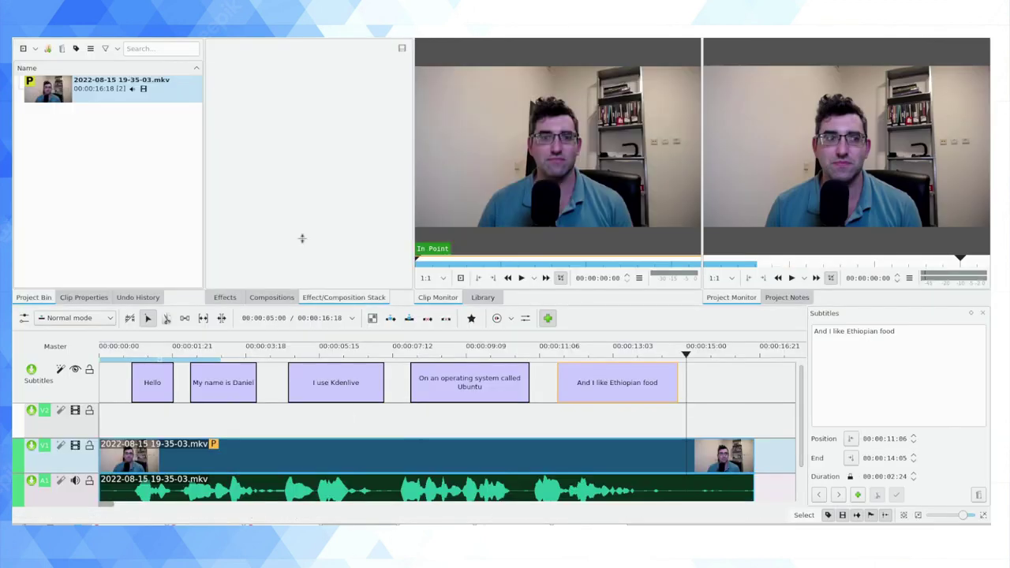
Step: Toggle the Subtitles track's eye icon off, disabling its five caption clips
click(76, 369)
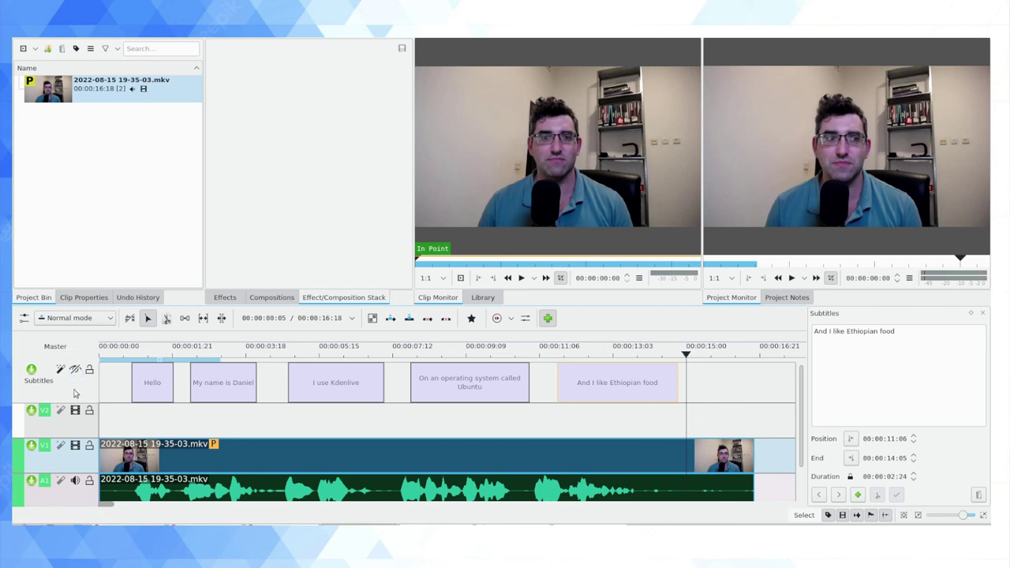